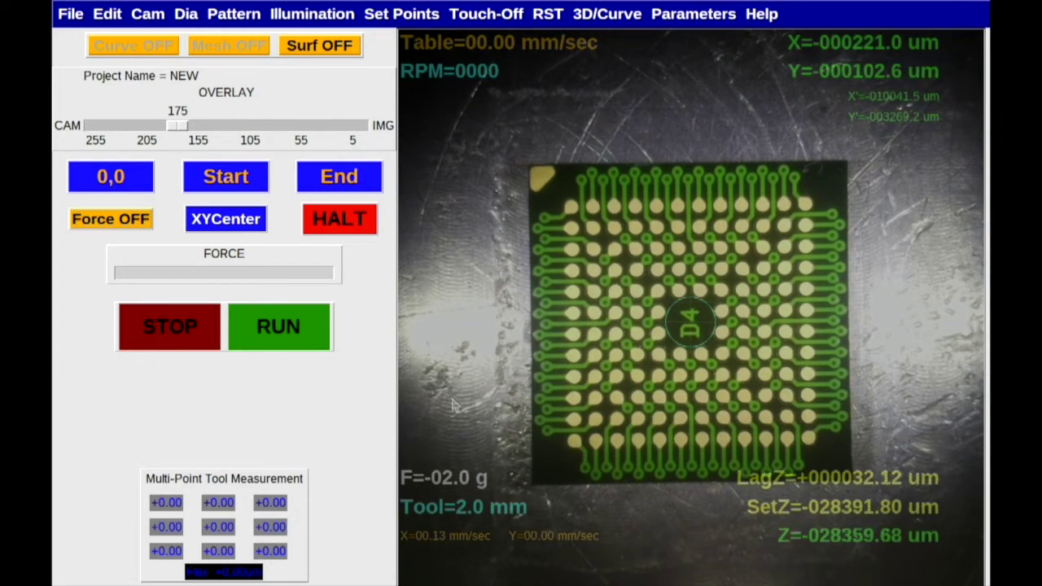
- Load overlaydemo.png as the overlay image and set the camera/image overlay blend to 122
click(71, 14)
click(88, 41)
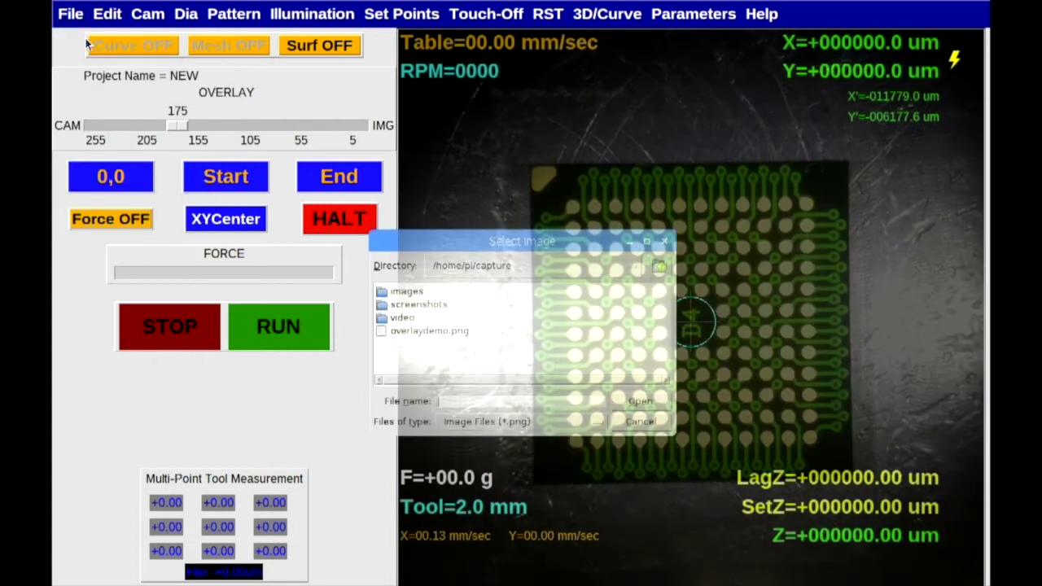
click(397, 334)
click(640, 402)
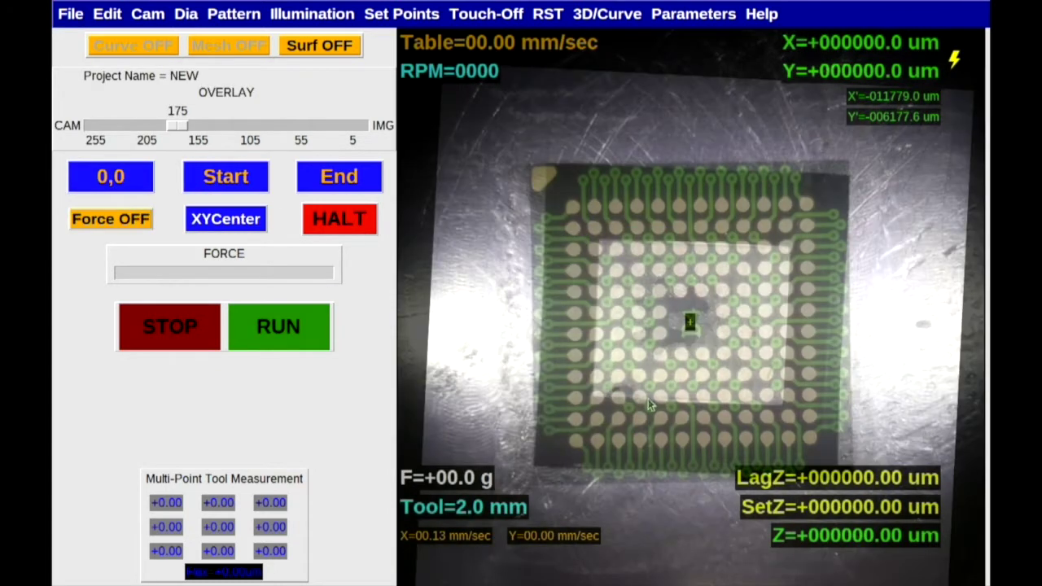
drag(178, 126, 223, 152)
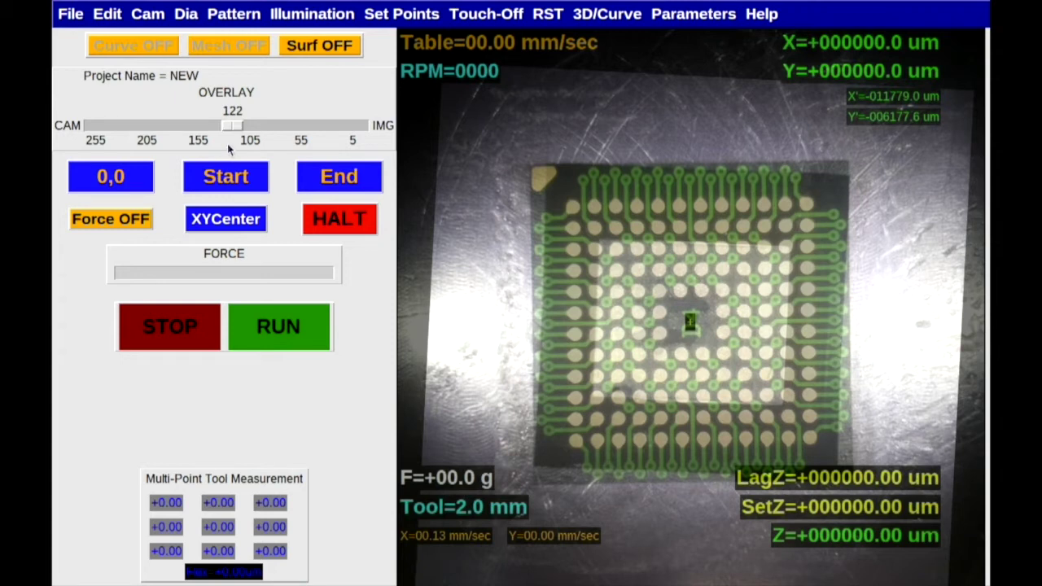
- Show the overlay image on top and open the overlay image alignment settings
click(106, 14)
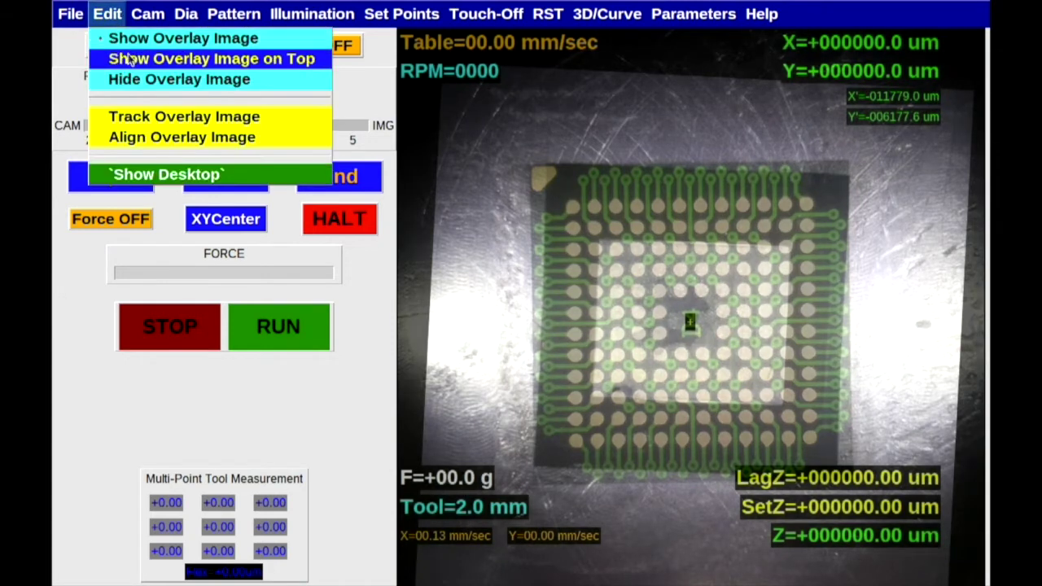
click(129, 63)
click(113, 14)
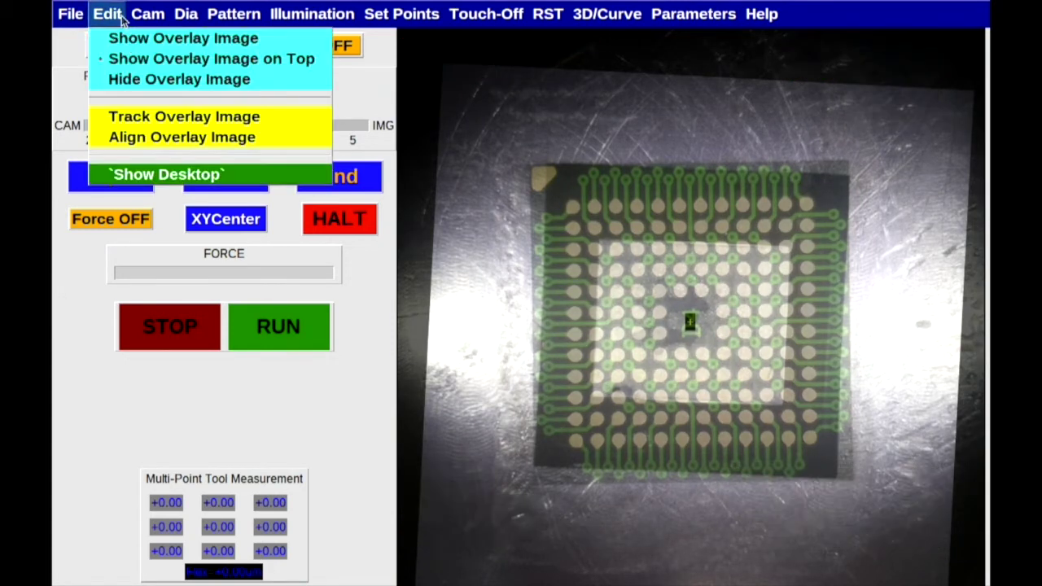
click(140, 137)
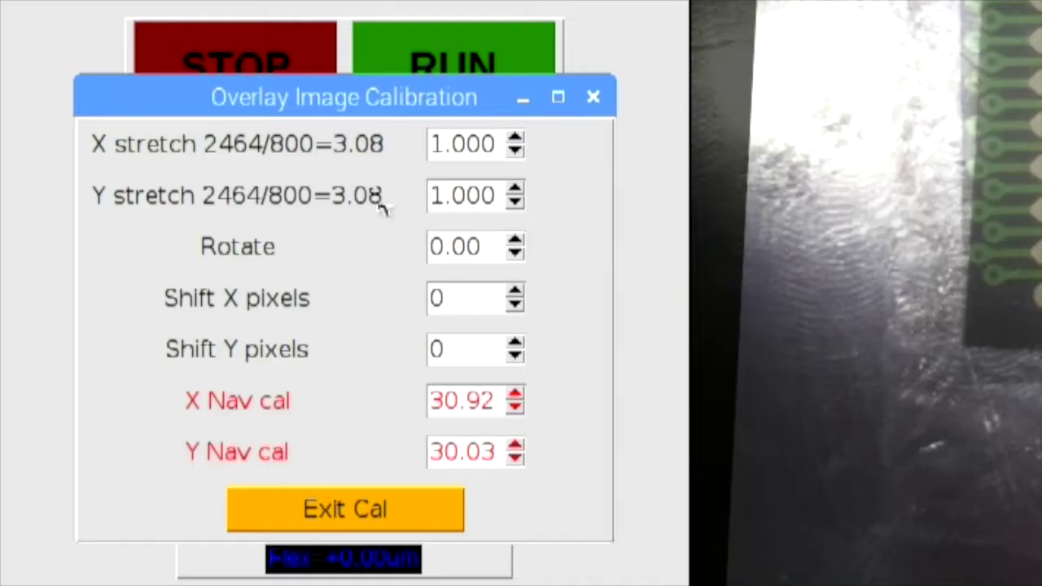
- Set the overlay image rotation to 2.99 to straighten it against the camera view
drag(493, 248, 426, 237)
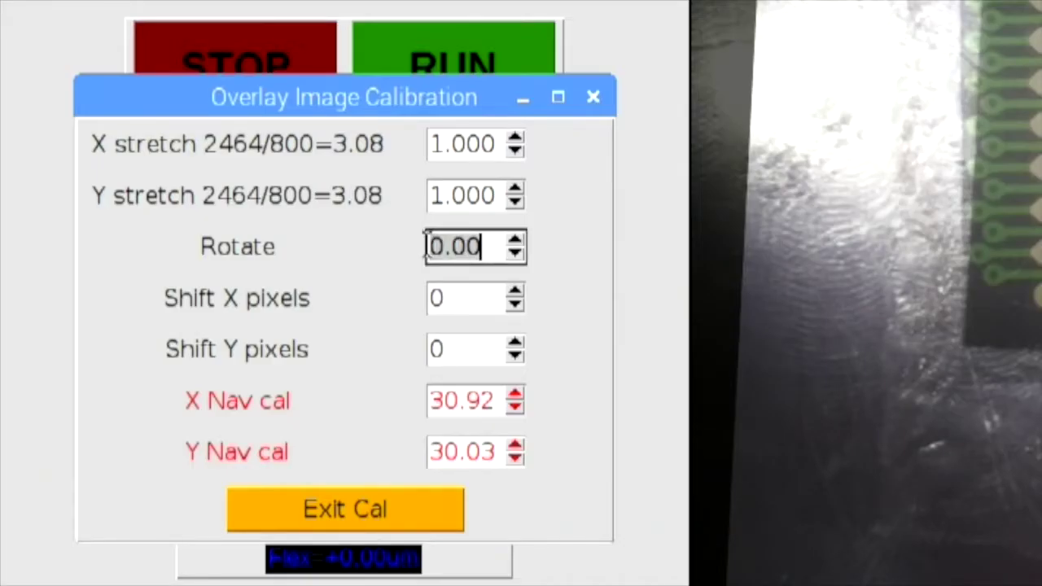
text(1)
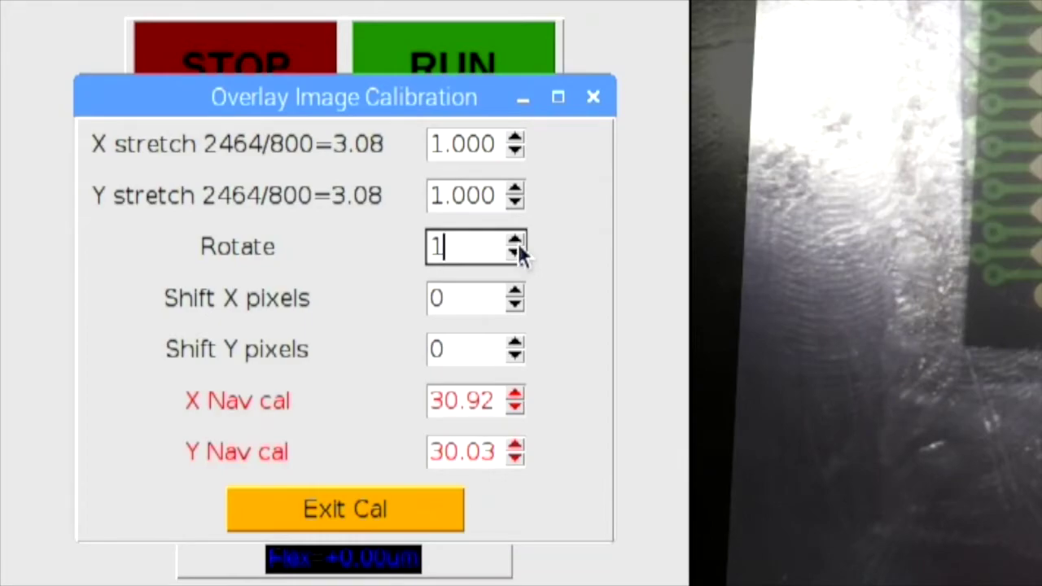
click(516, 241)
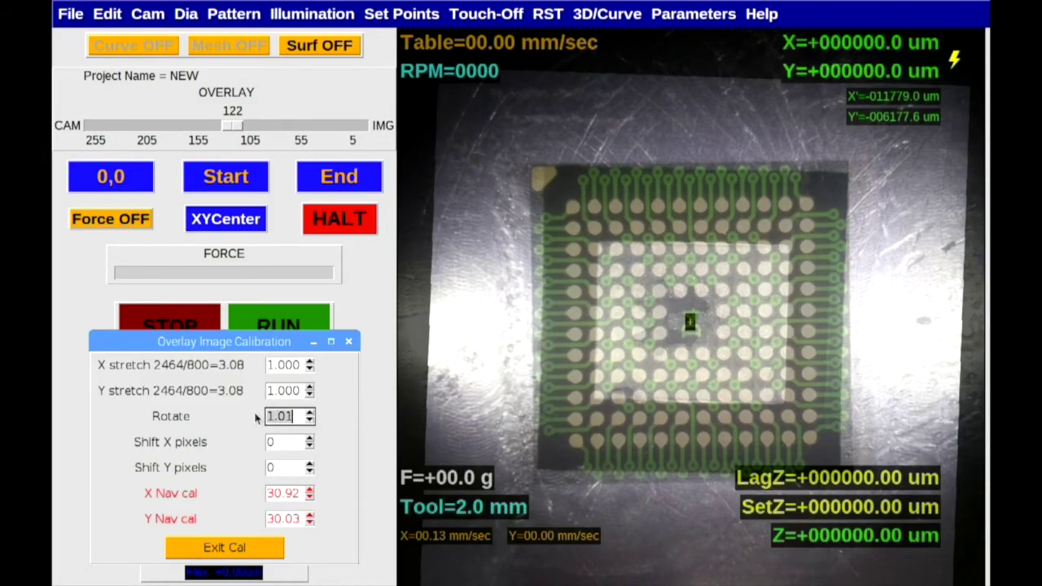
click(309, 415)
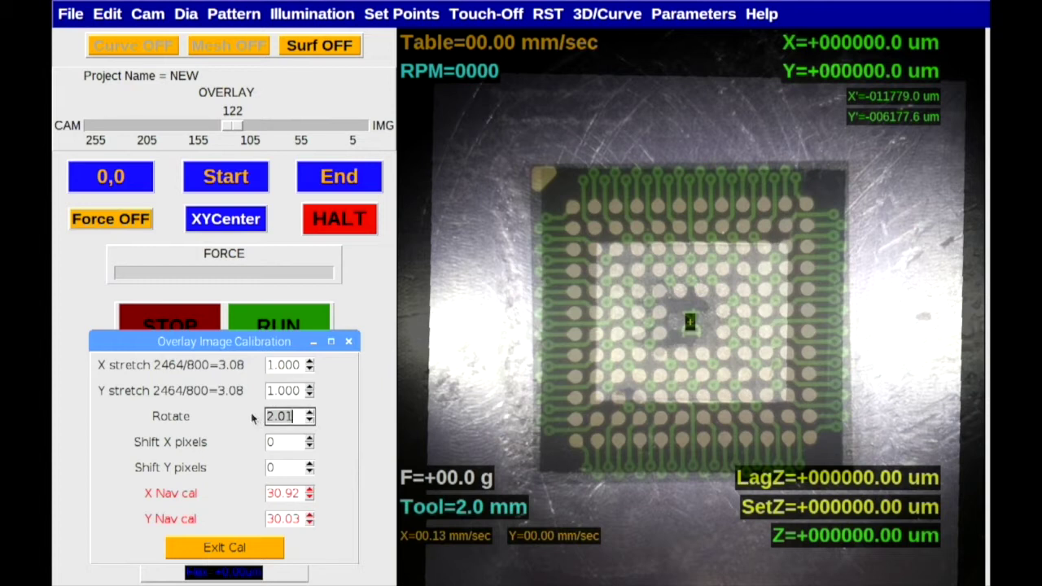
click(310, 420)
- Set the overlay image's Y stretch to 0.986 and X stretch to 0.988
click(310, 395)
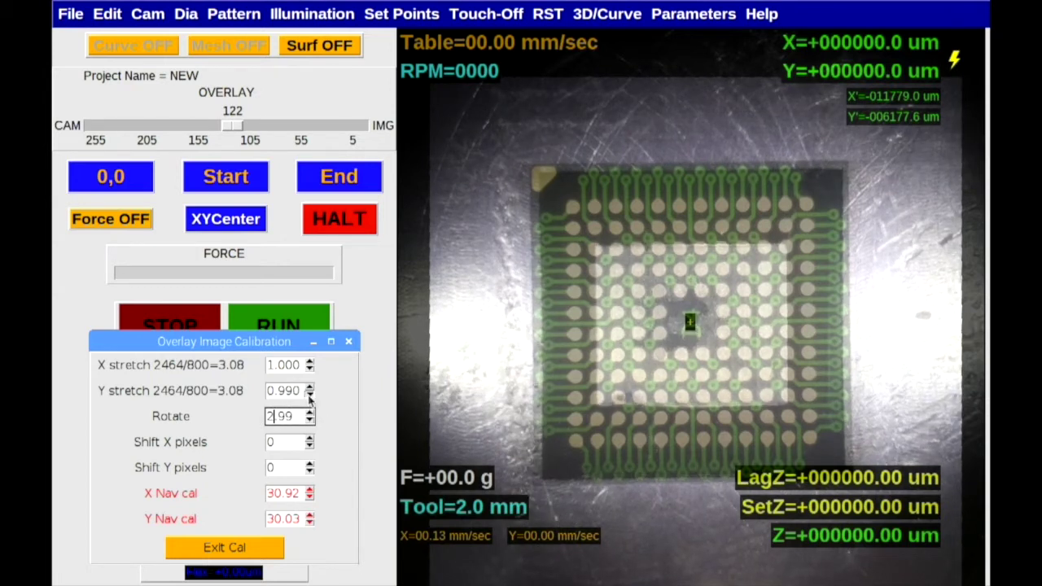
click(309, 397)
click(310, 369)
click(311, 369)
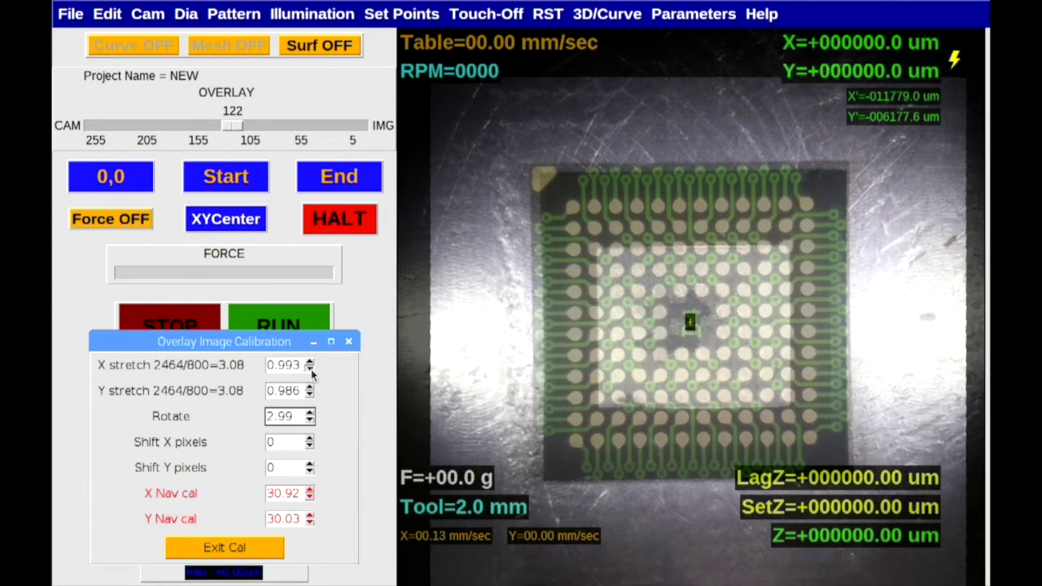
click(310, 370)
click(310, 369)
- Shift the overlay image 14 pixels in X
click(309, 438)
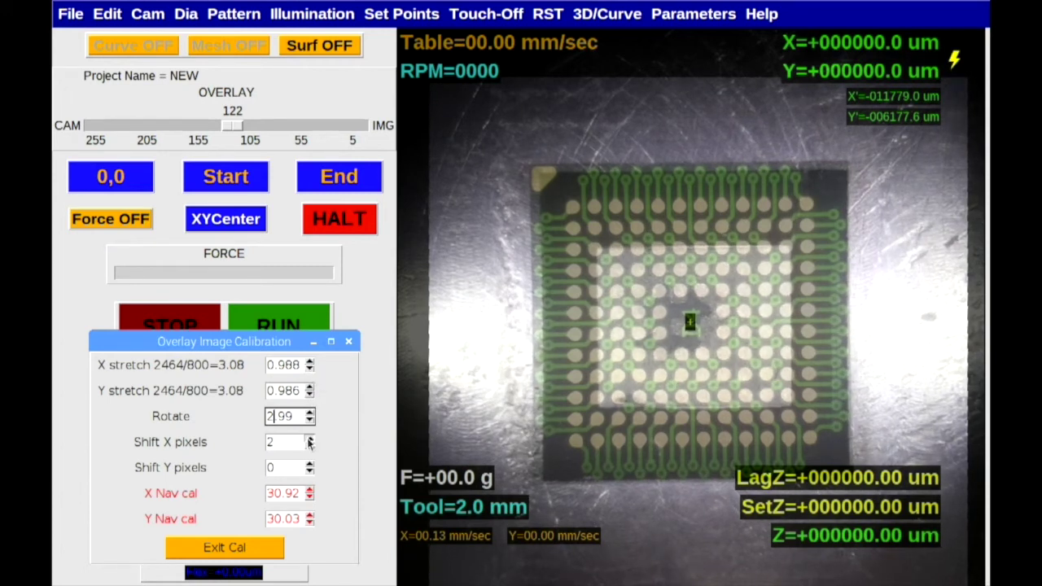
click(309, 438)
click(309, 438)
click(309, 438)
click(309, 438)
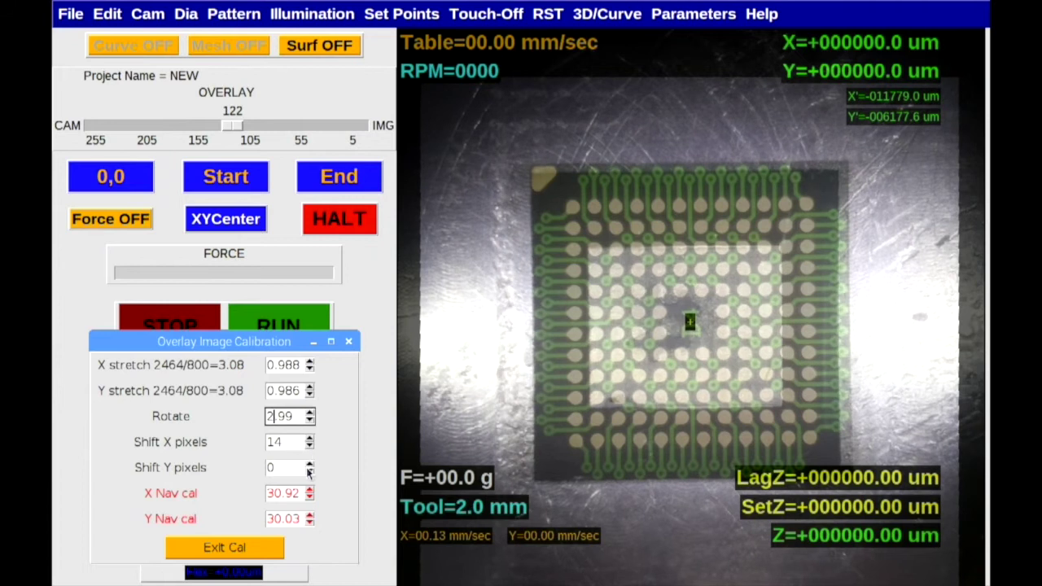
- Shift the overlay image 10 pixels in Y
click(309, 464)
click(309, 464)
click(309, 464)
click(309, 464)
click(309, 464)
click(309, 464)
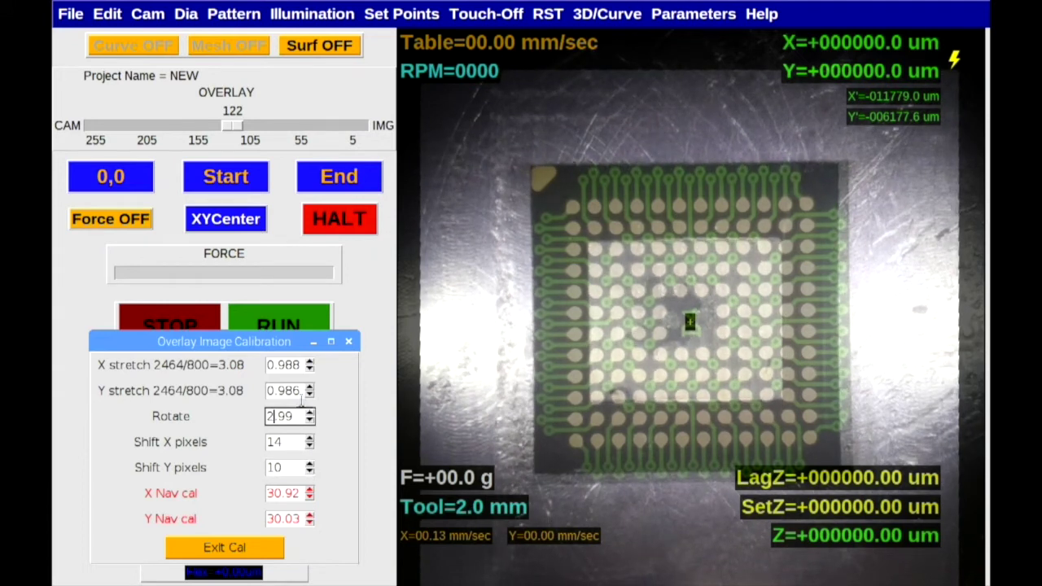
- Refine the overlay image with X stretch 0.968, X shift 18 pixels and rotation 3.00
click(310, 369)
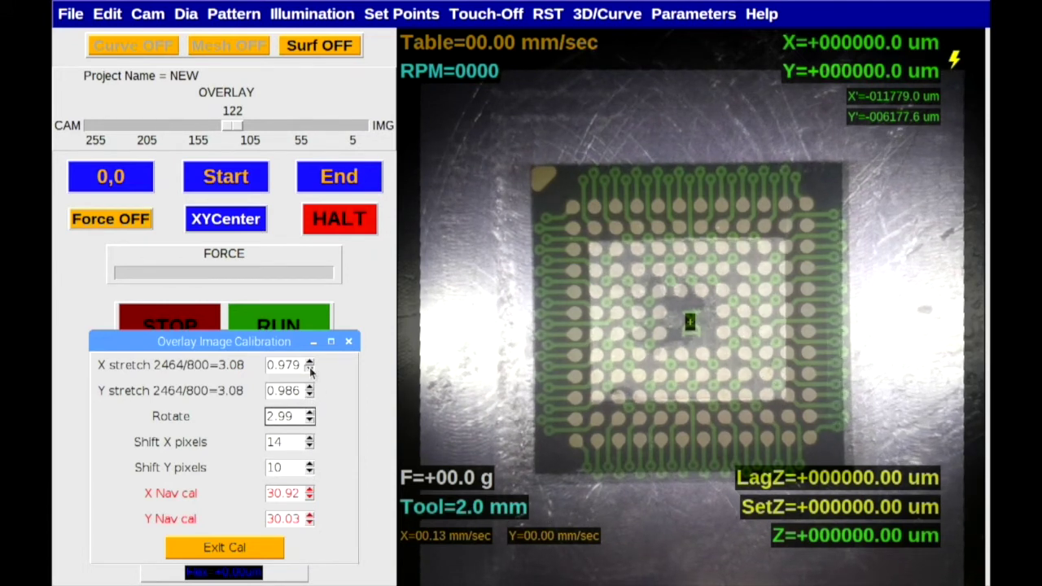
click(310, 369)
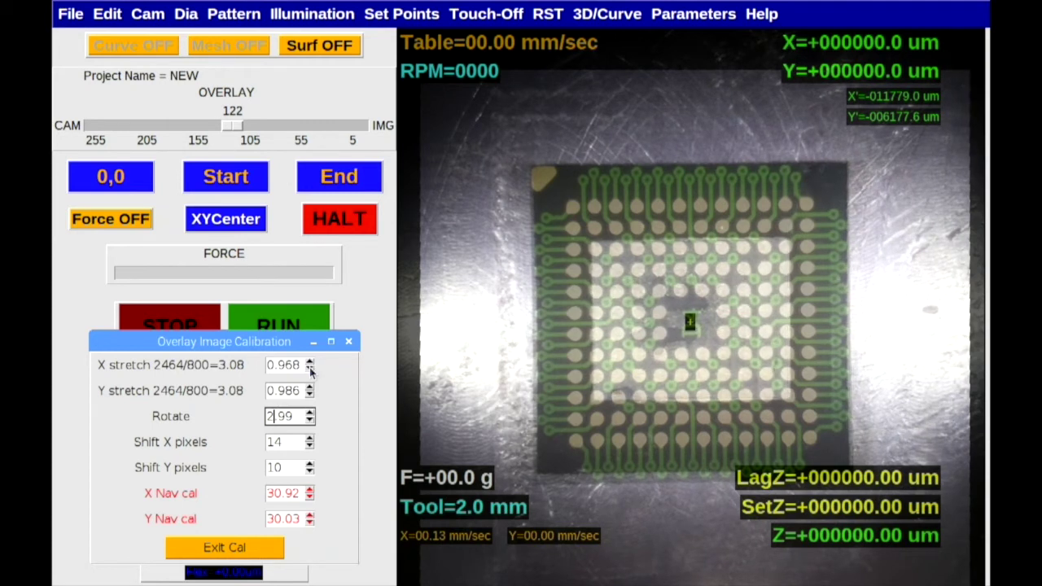
click(310, 446)
click(309, 445)
click(309, 445)
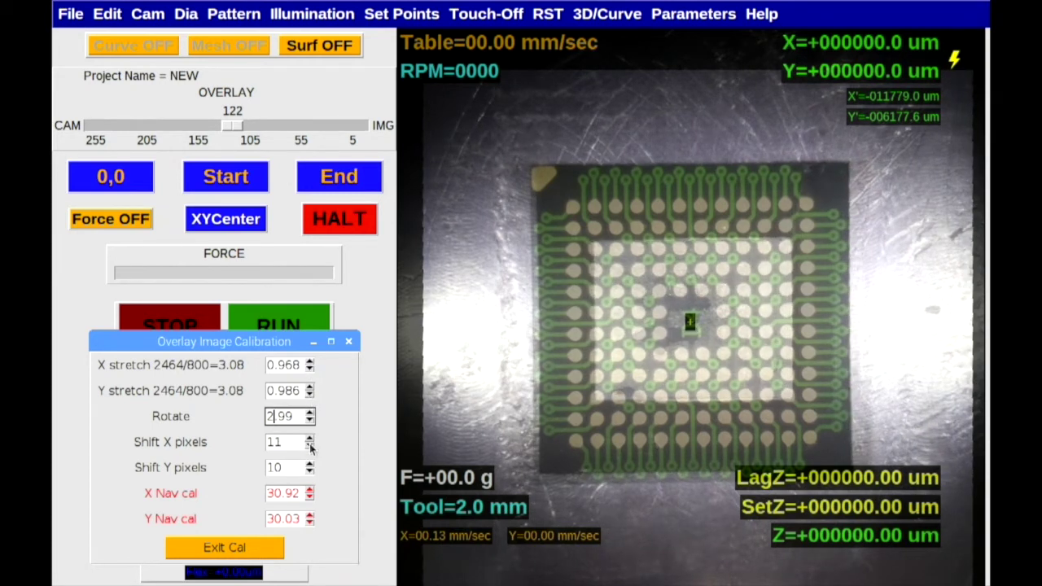
click(310, 441)
click(310, 441)
click(310, 440)
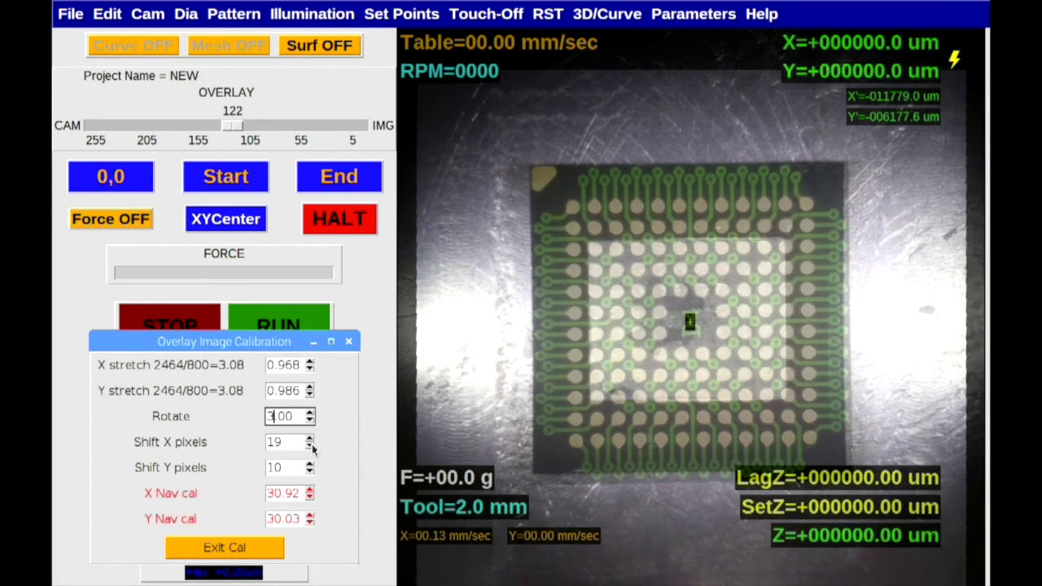
- Set both the Y stretch and the X stretch of the overlay image to 0.960
click(310, 394)
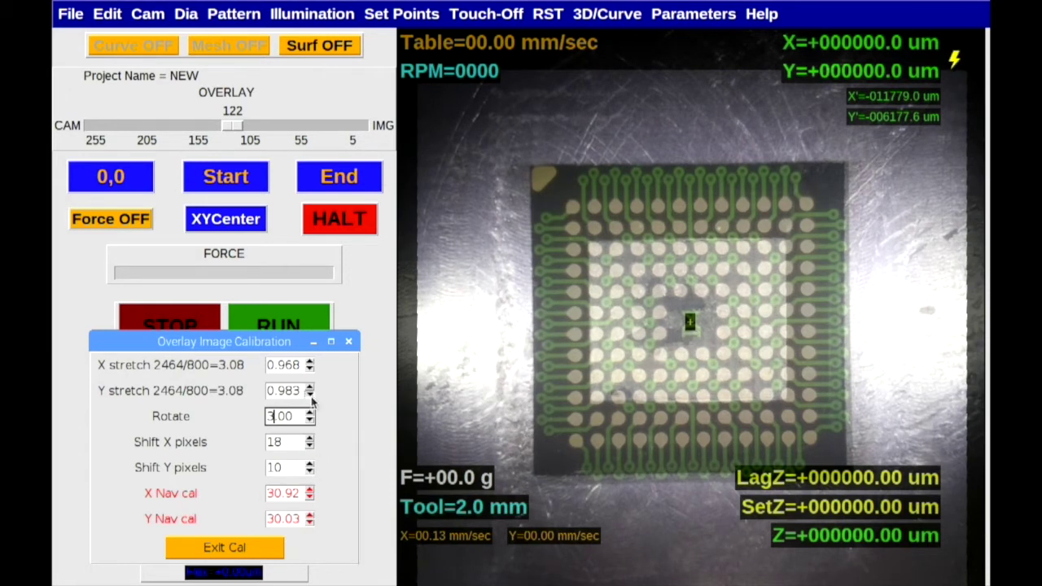
click(309, 394)
click(309, 394)
click(310, 394)
click(310, 394)
click(309, 394)
click(310, 370)
click(311, 370)
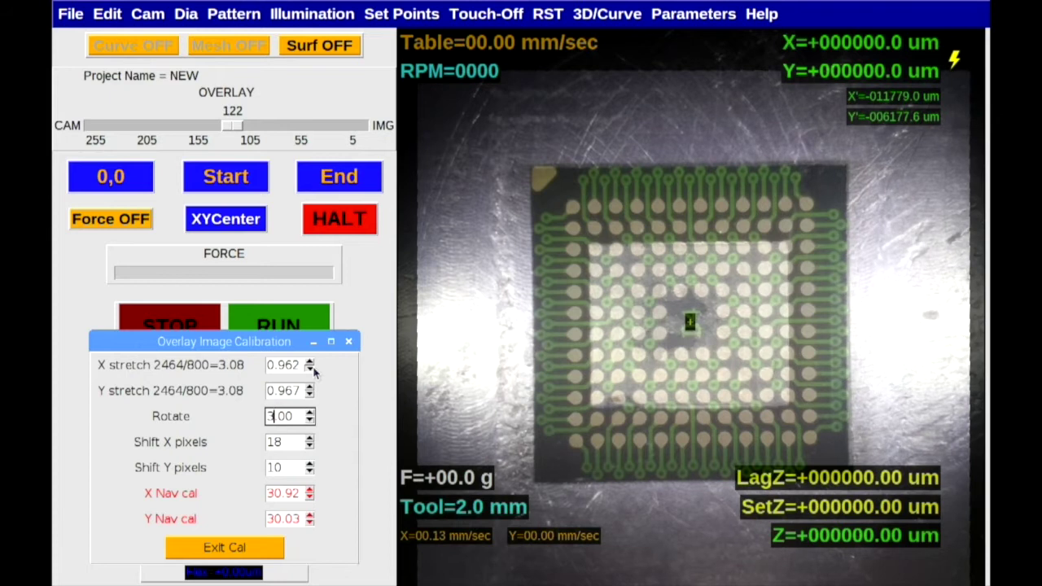
click(310, 371)
click(310, 371)
click(310, 396)
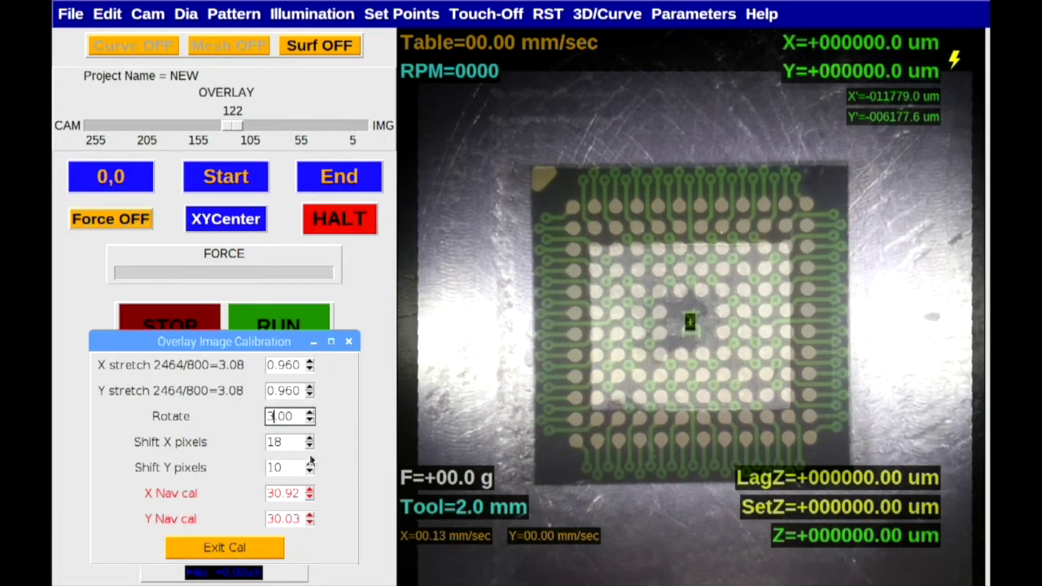
- Set the overlay image's Y shift to 15 pixels
click(309, 471)
click(309, 471)
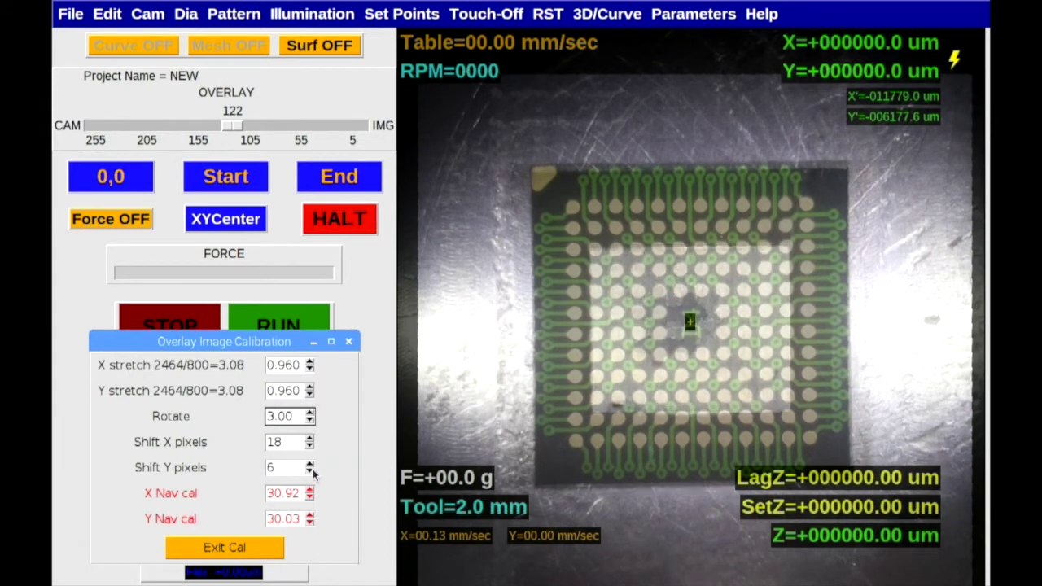
click(309, 463)
click(309, 464)
click(309, 464)
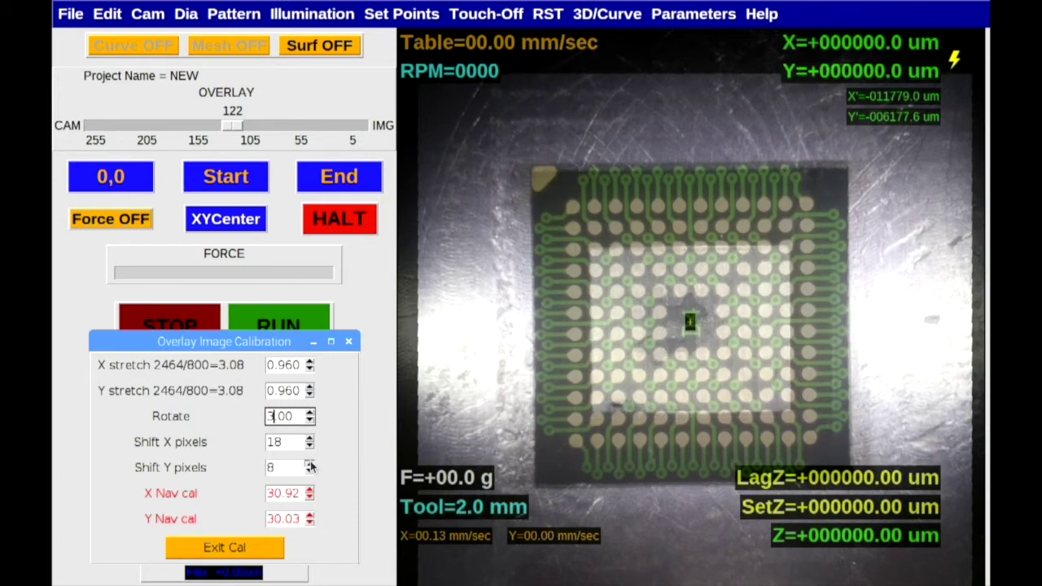
click(309, 464)
click(309, 463)
click(309, 463)
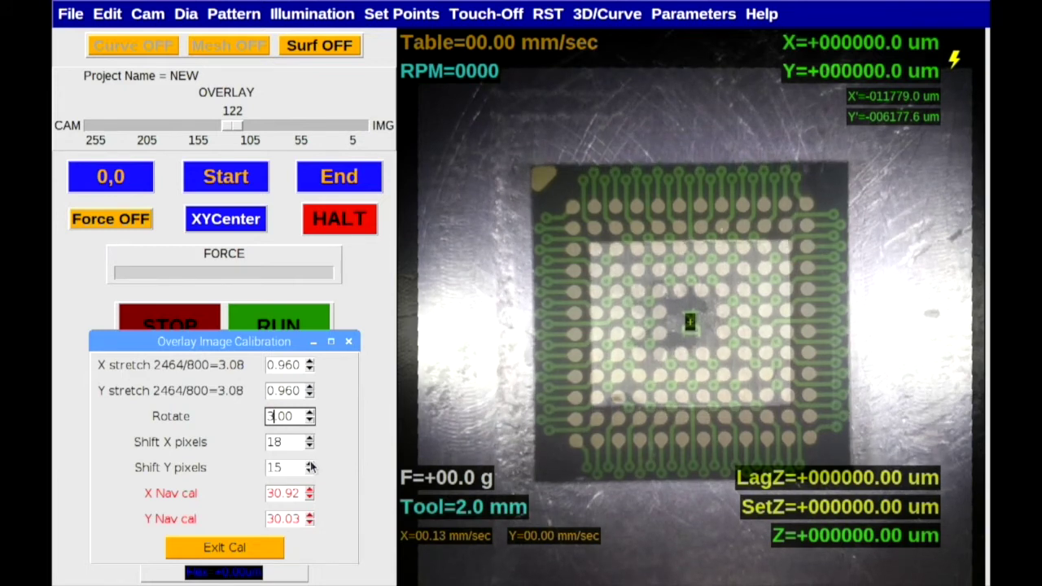
- Set the overlay image's Y and X stretch to 0.957 and close the calibration
click(309, 395)
click(310, 370)
click(310, 370)
click(309, 370)
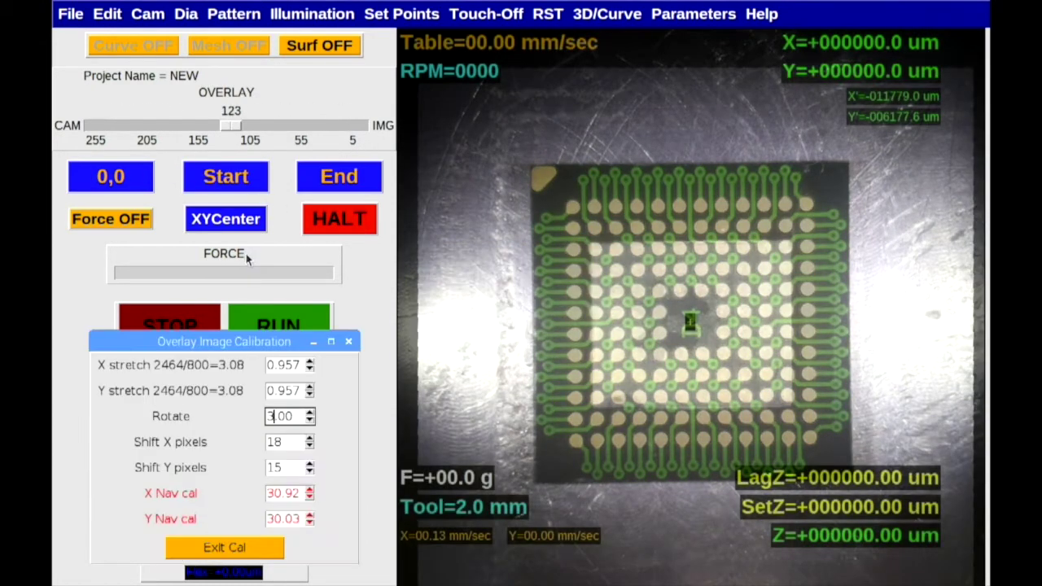
- Enable overlay image tracking and jog the table to the bright inner square's lower-left corner, about X -4020, Y -3320 um
click(108, 14)
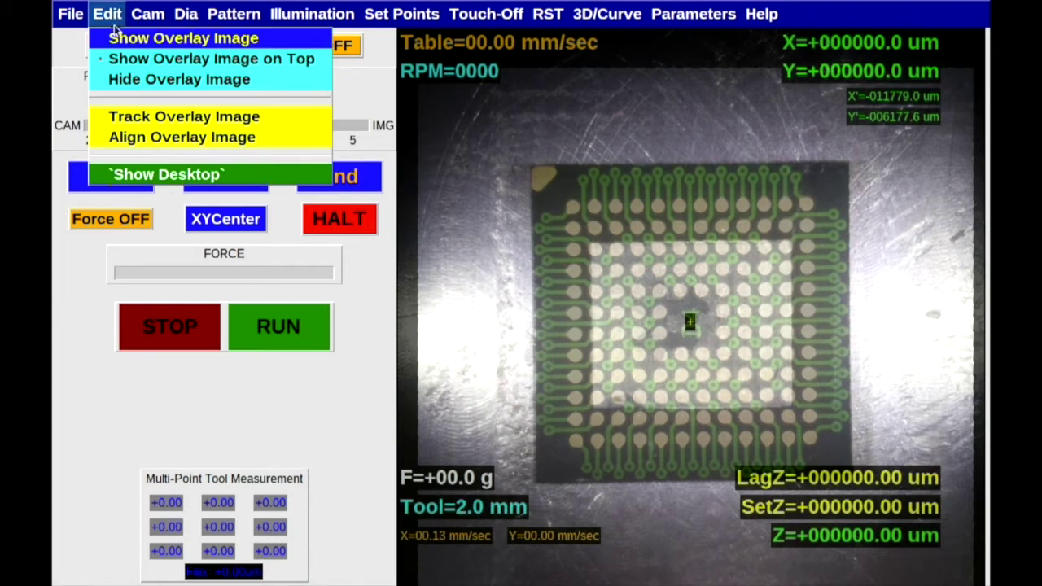
click(119, 134)
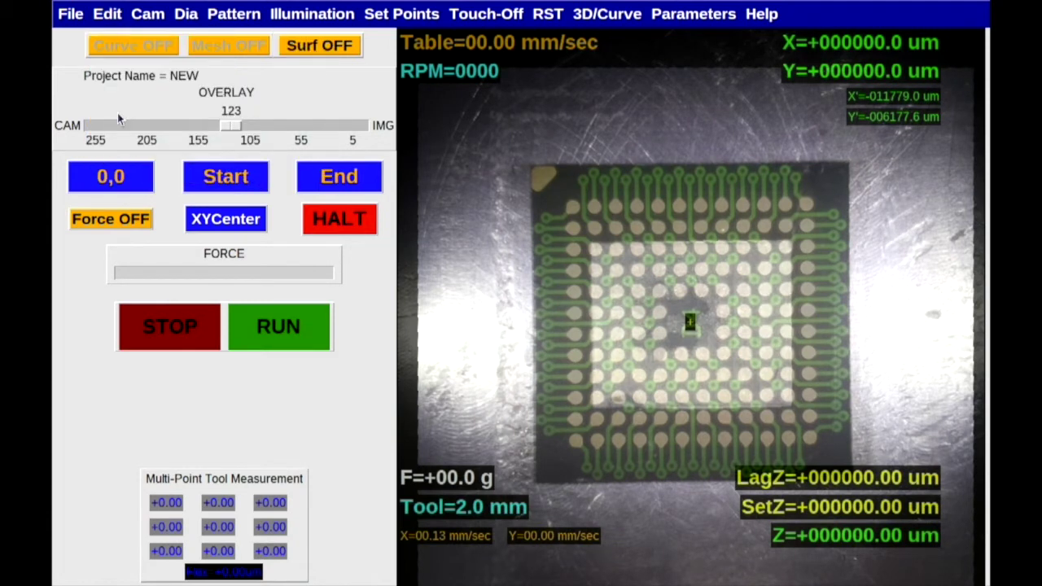
key(Left)
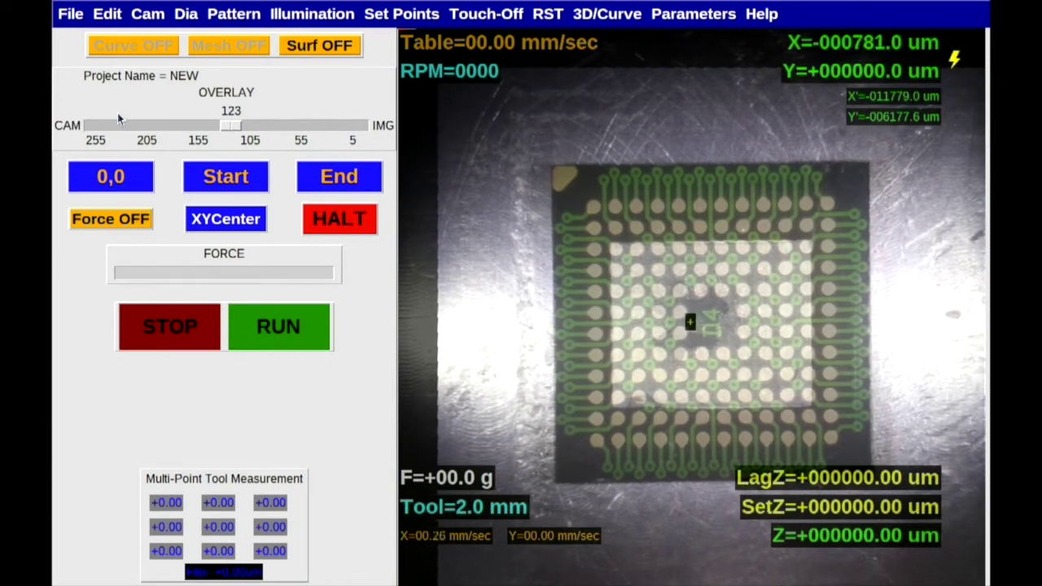
key(Down)
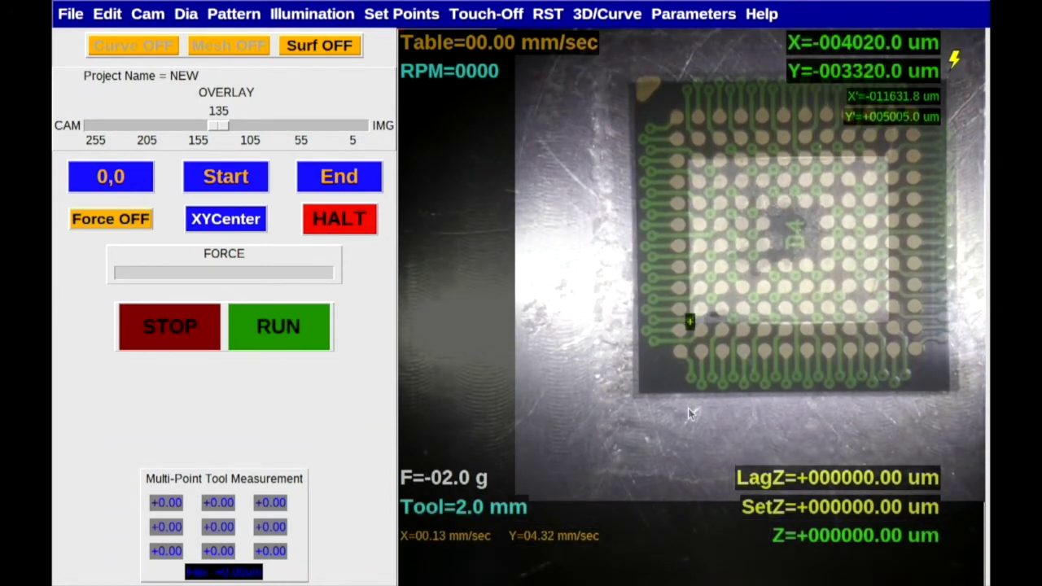
- Set the current table position at the square's lower-left corner as the Start point
click(371, 15)
mouse_move(389, 55)
click(470, 63)
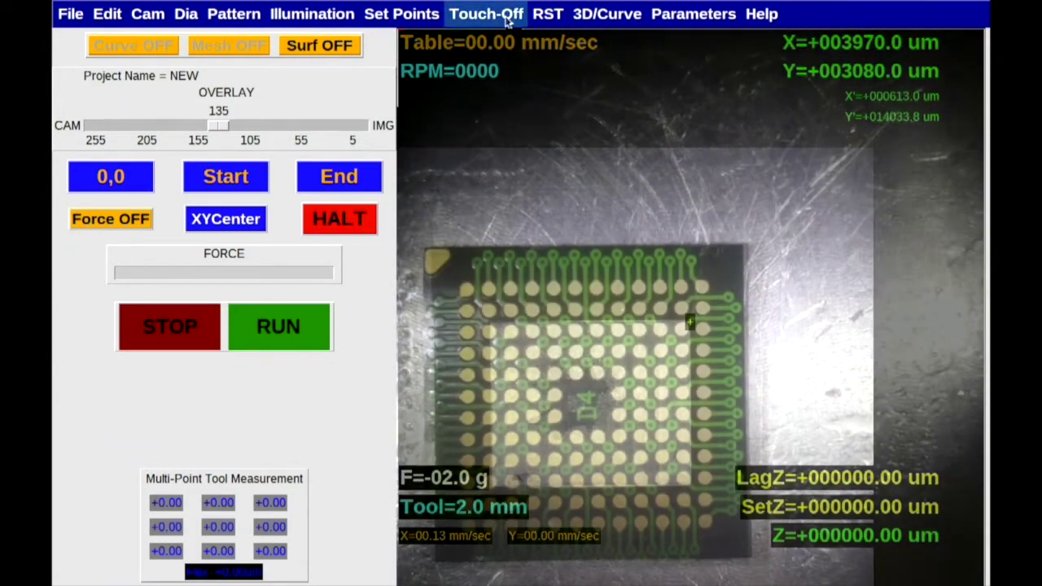
- Set the bright square's upper-right corner as the End point and move the table to the XY center
click(401, 14)
mouse_move(432, 53)
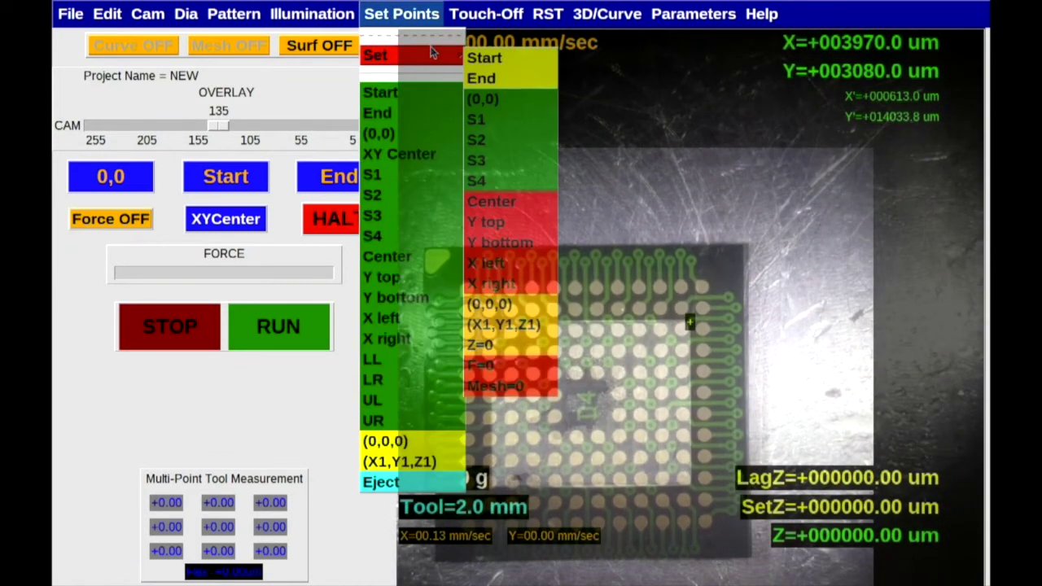
click(491, 79)
click(255, 218)
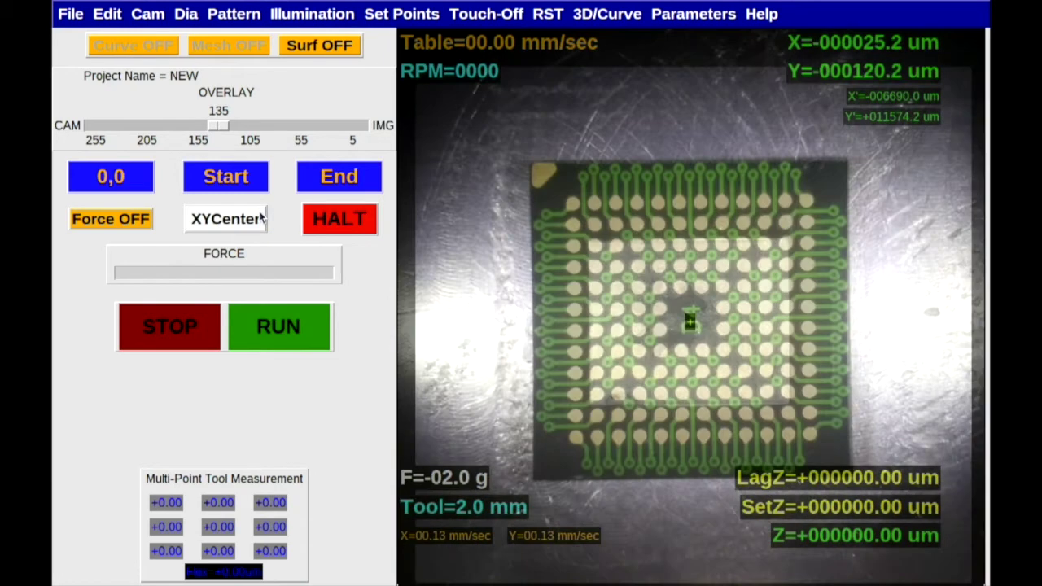
- Set the current XY center position as the (0,0) origin
click(402, 14)
mouse_move(432, 53)
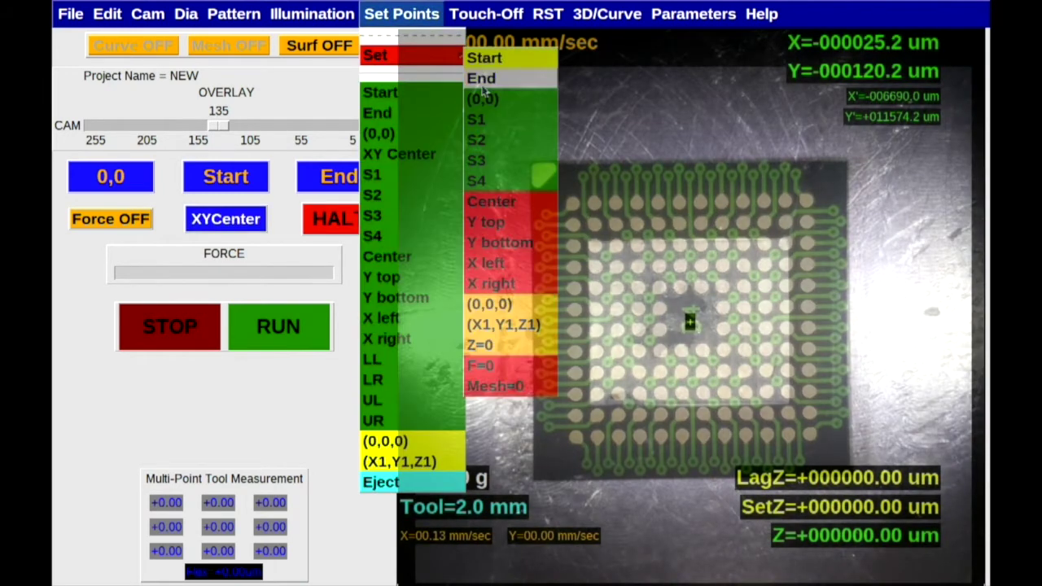
click(482, 104)
- Hide the overlay image, start a run from the XY center origin and stop it
click(107, 14)
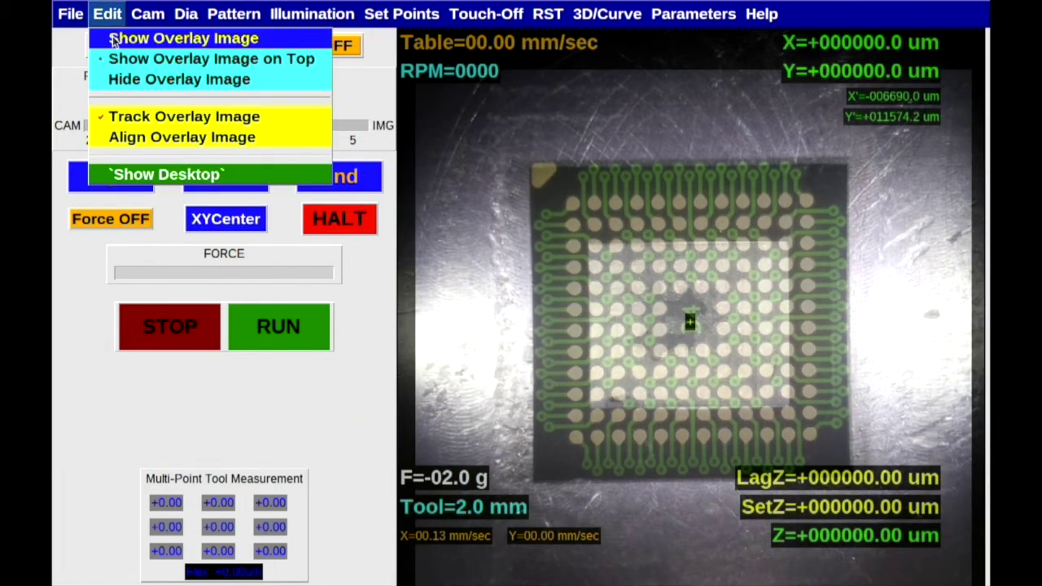
click(119, 80)
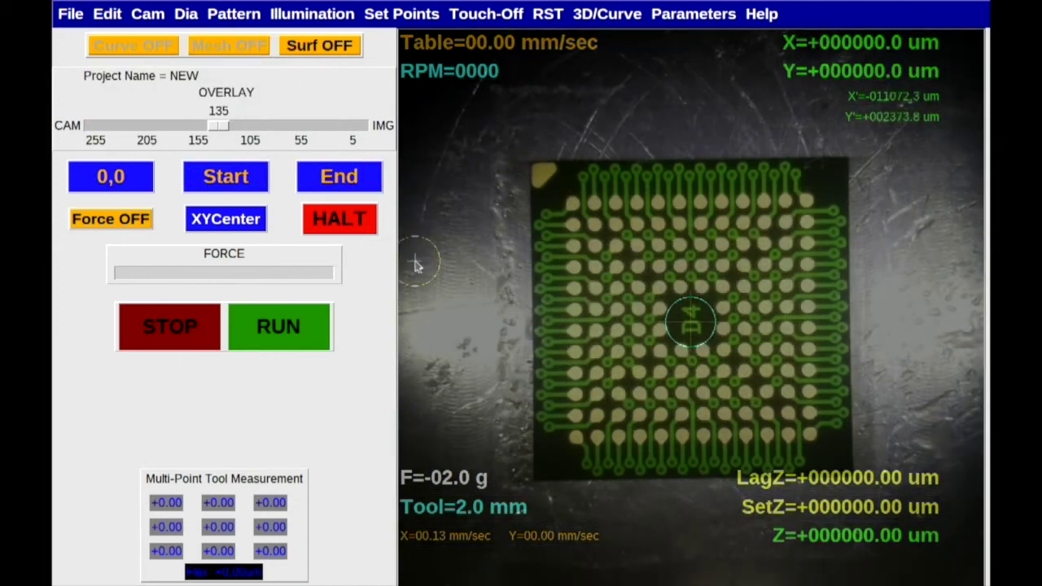
click(297, 340)
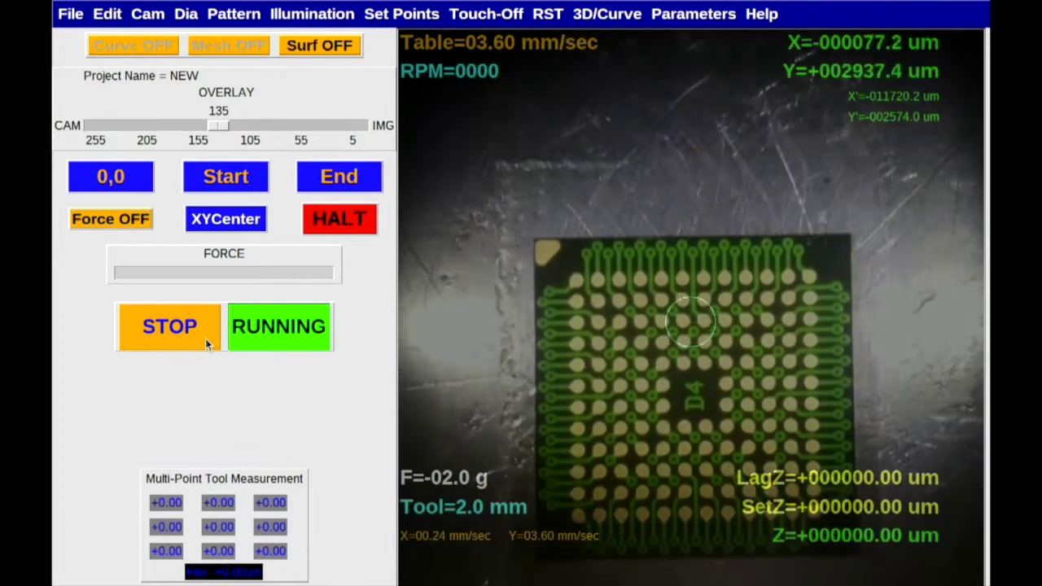
click(205, 339)
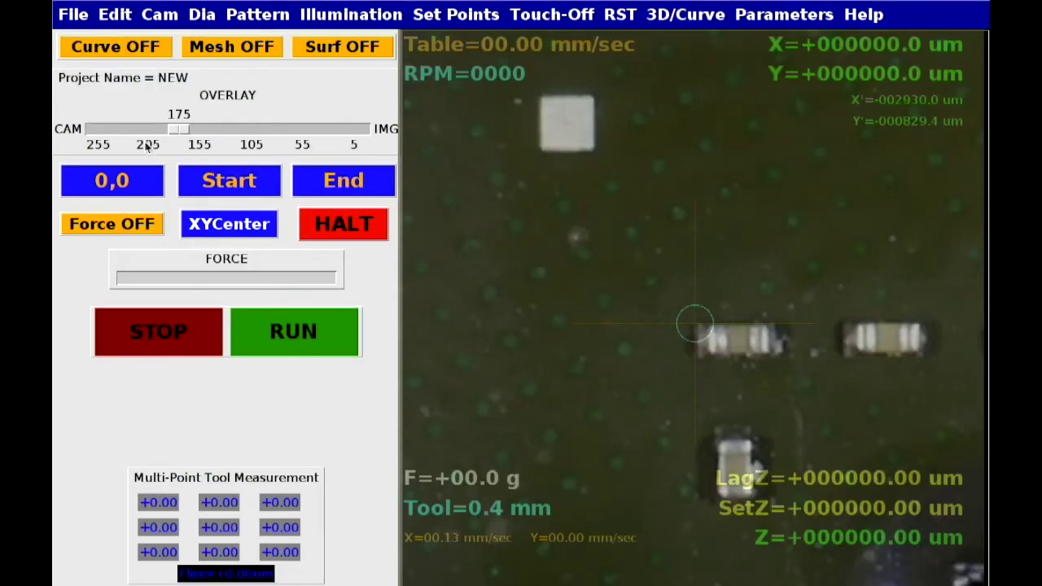
- Load overlaydemoc4x.png from the capture folder as the overlay image
click(79, 16)
click(79, 39)
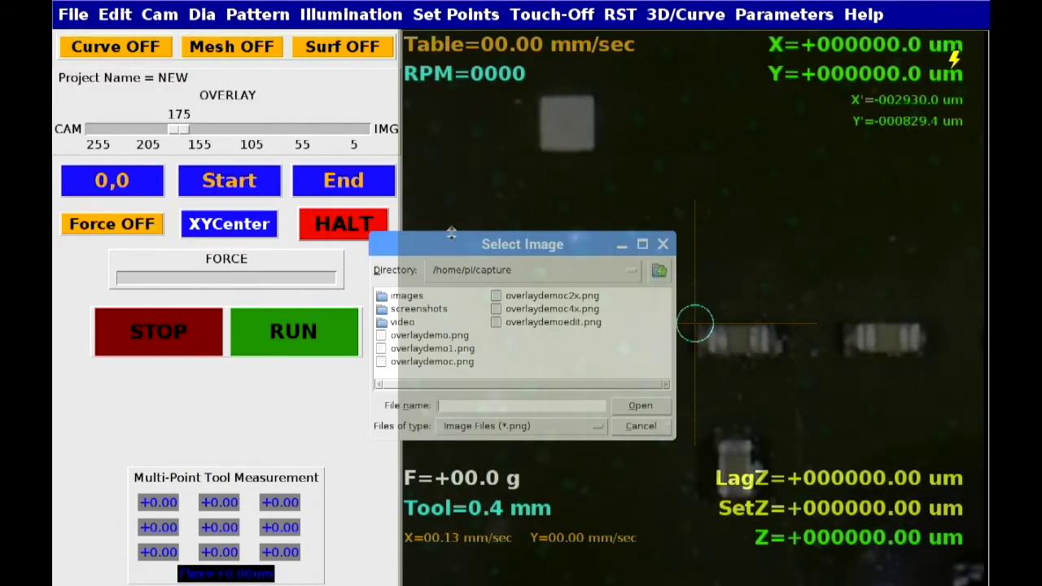
click(537, 310)
click(638, 405)
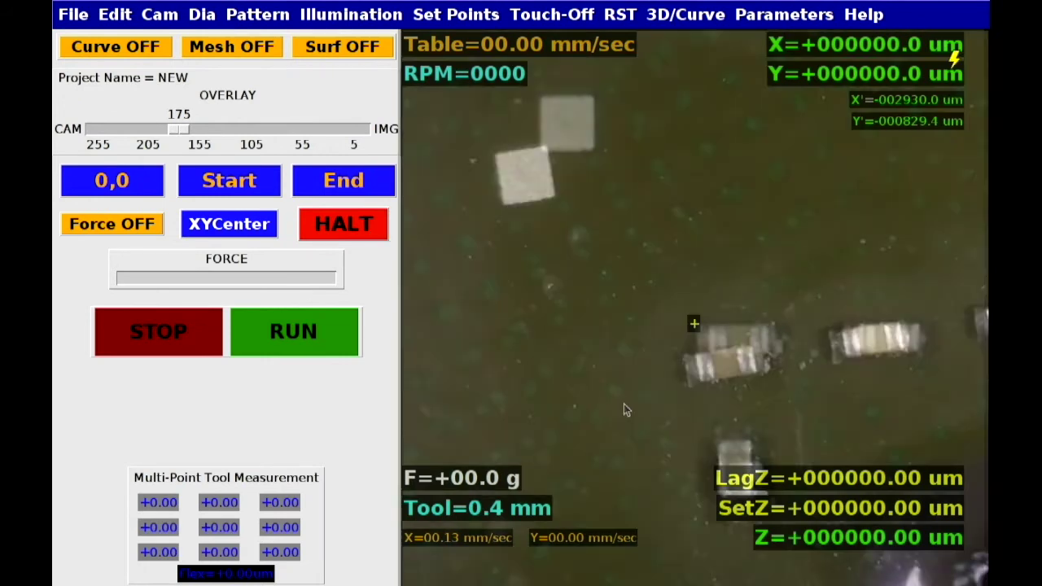
- Set the camera/image overlay blend to 114 and show the overlay image on top
drag(184, 132, 241, 168)
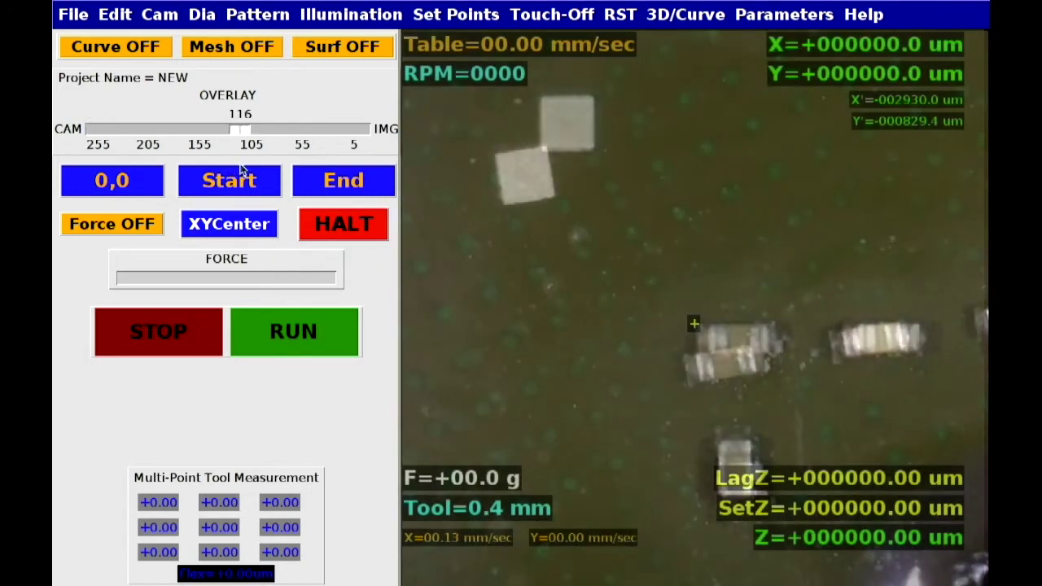
click(114, 14)
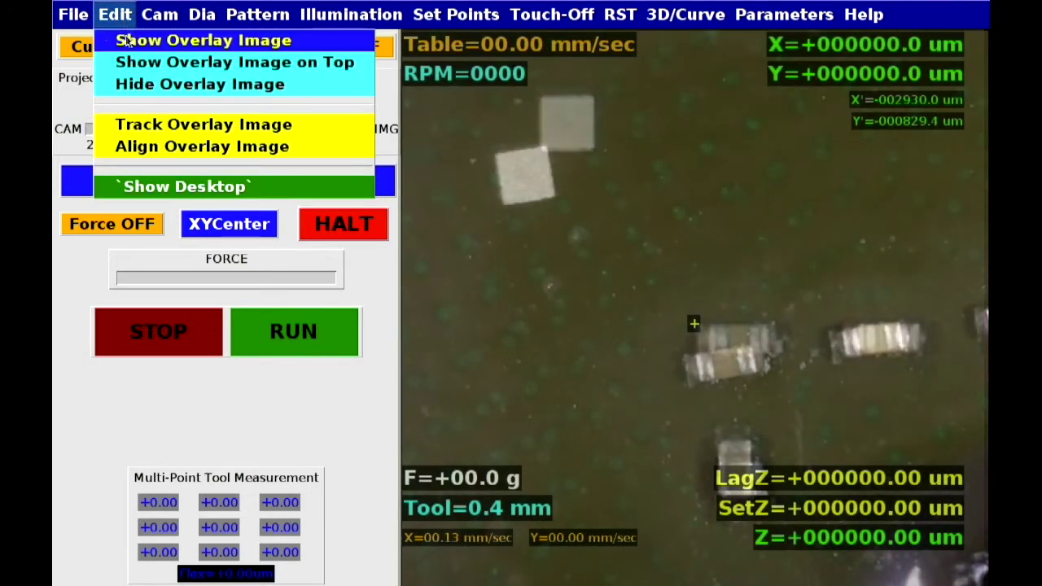
click(137, 81)
- Start aligning the overlay image and set its rotation to -8.51 so its parts run parallel to the live camera view
click(127, 25)
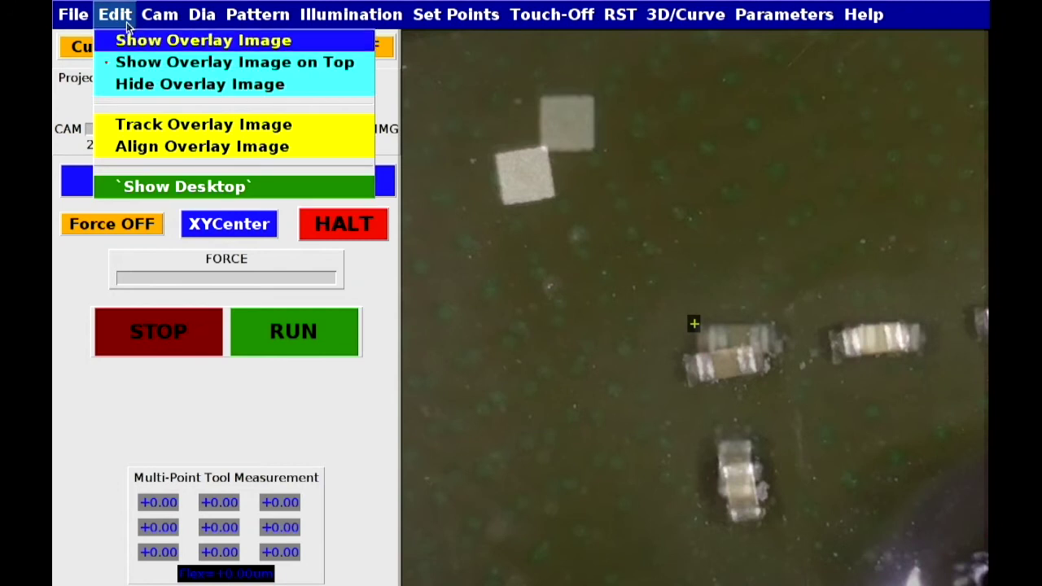
click(139, 145)
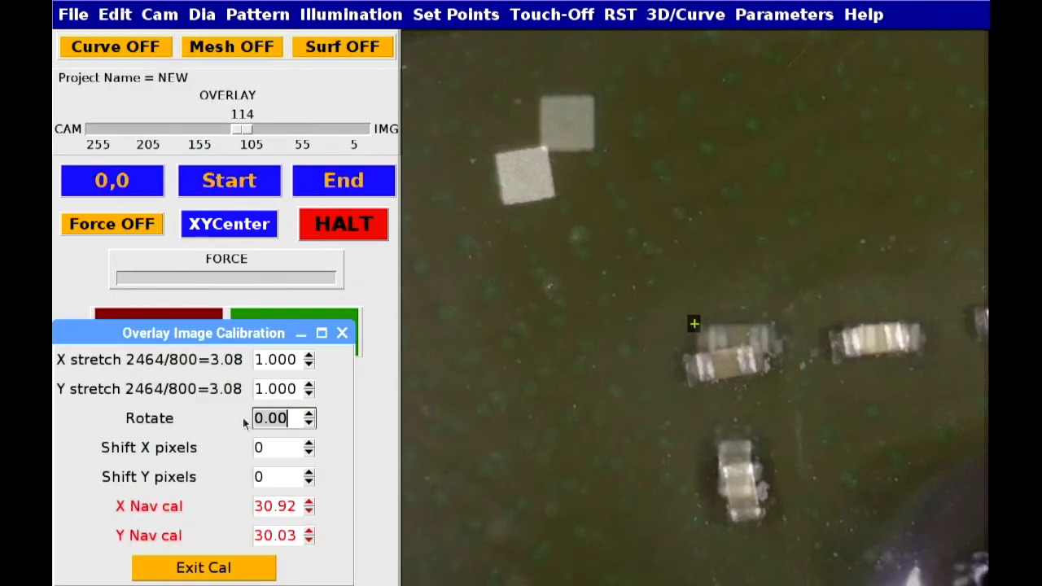
click(308, 415)
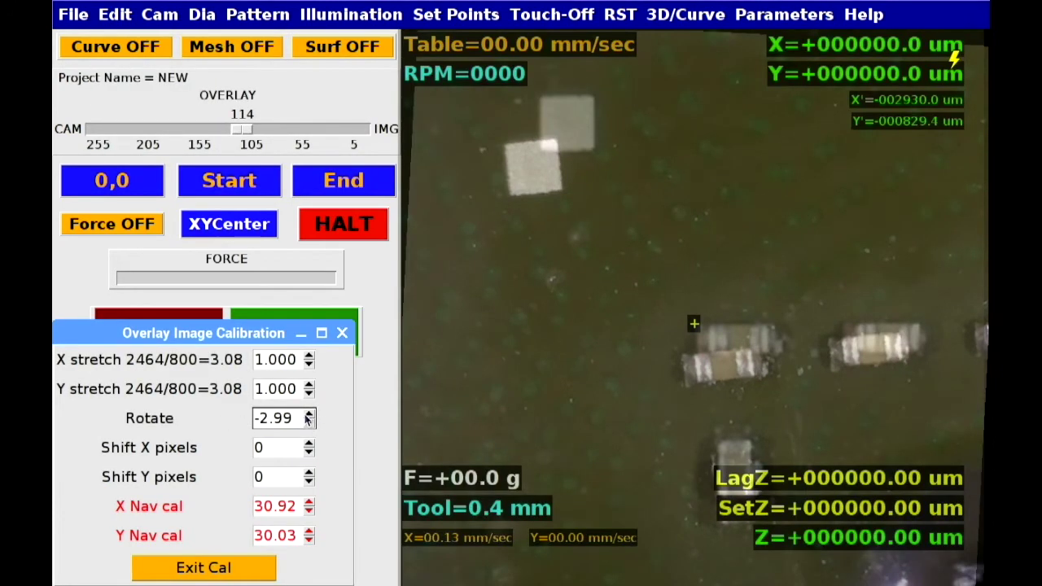
click(309, 417)
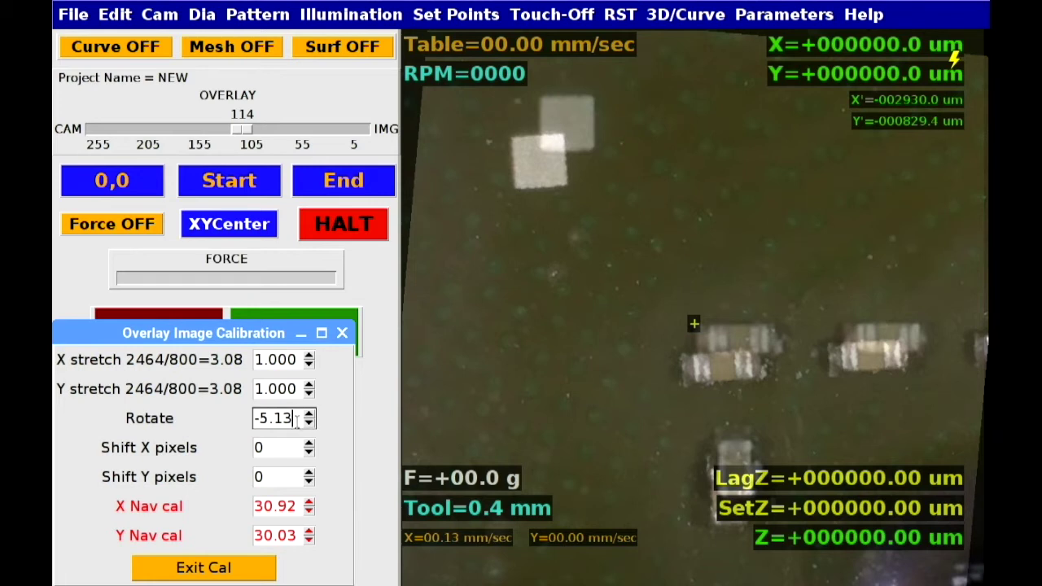
click(308, 415)
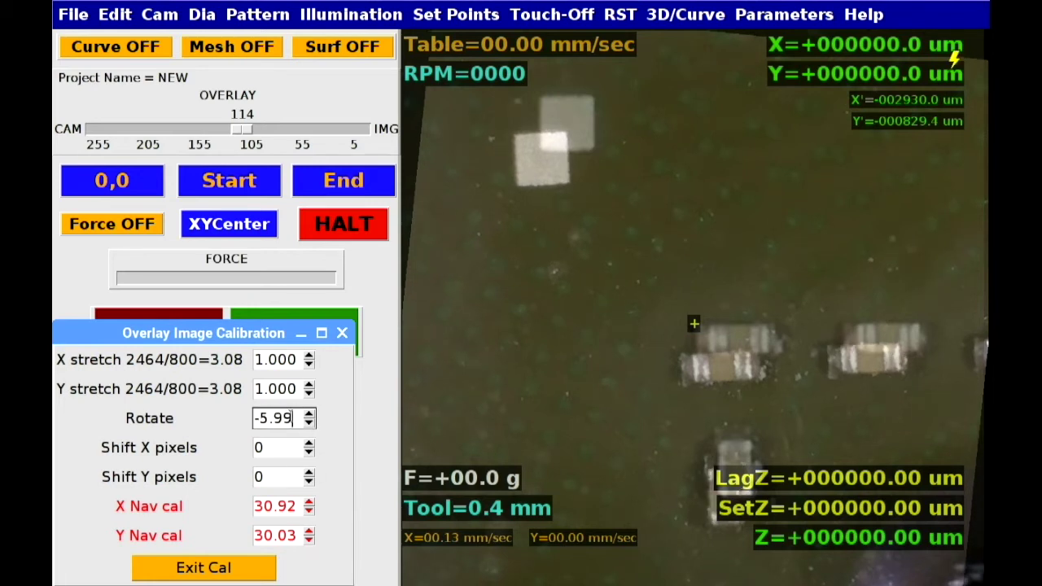
click(308, 422)
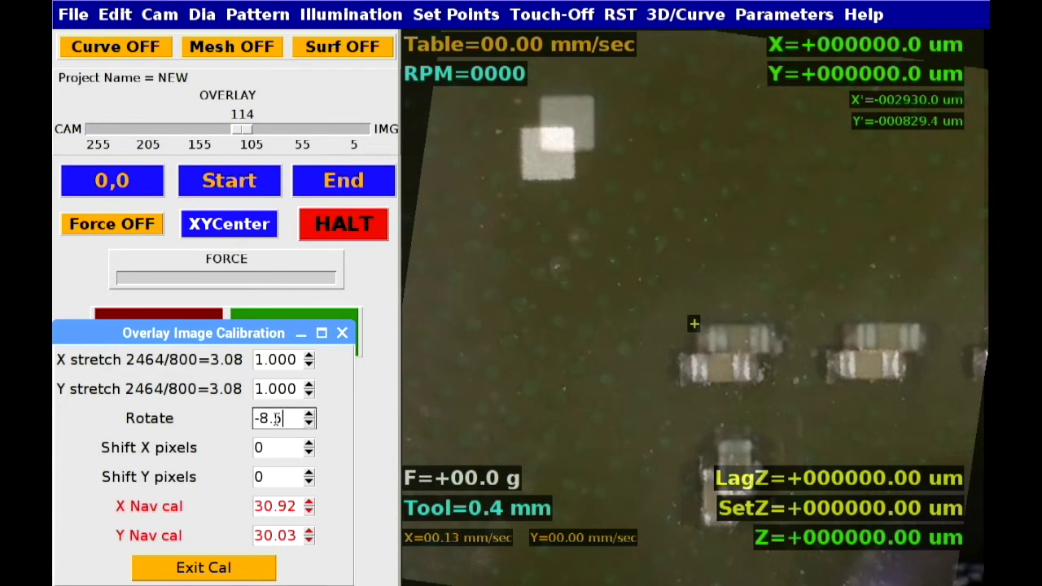
click(308, 422)
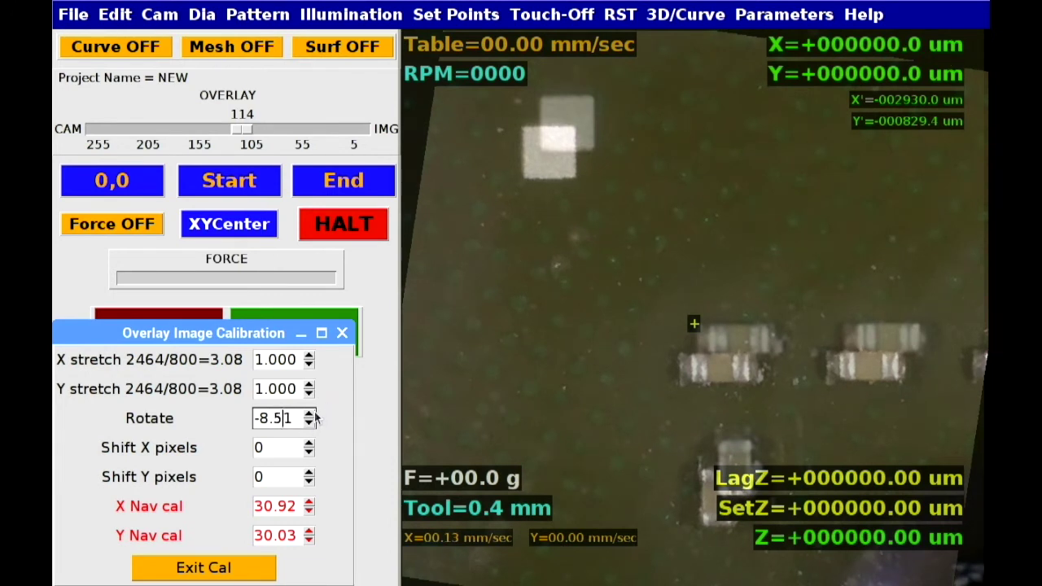
- Shift the overlay -24 pixels in X and 40 pixels in Y onto the live parts, and set the overlay blend to 127
click(308, 452)
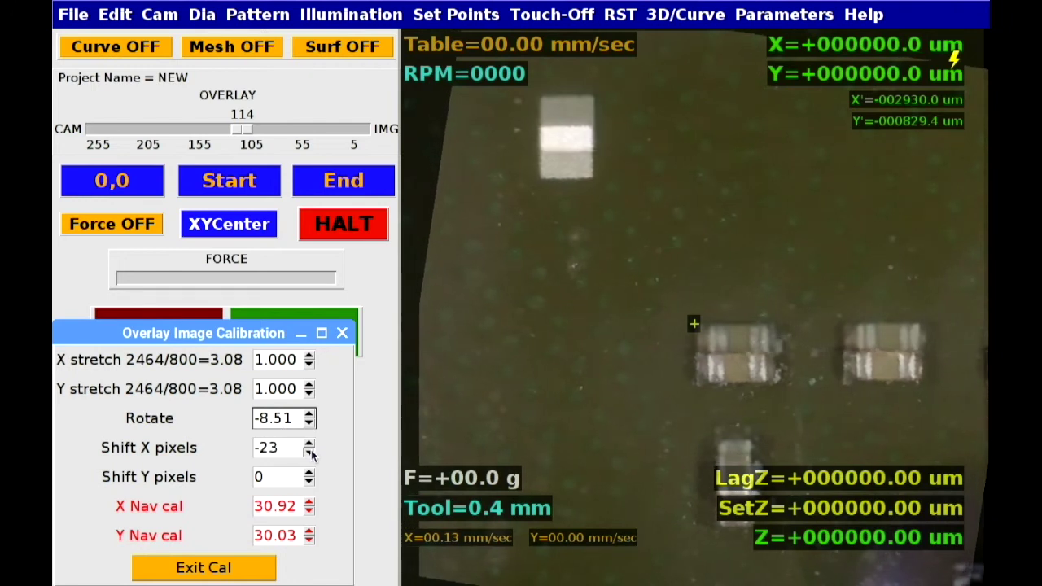
click(309, 474)
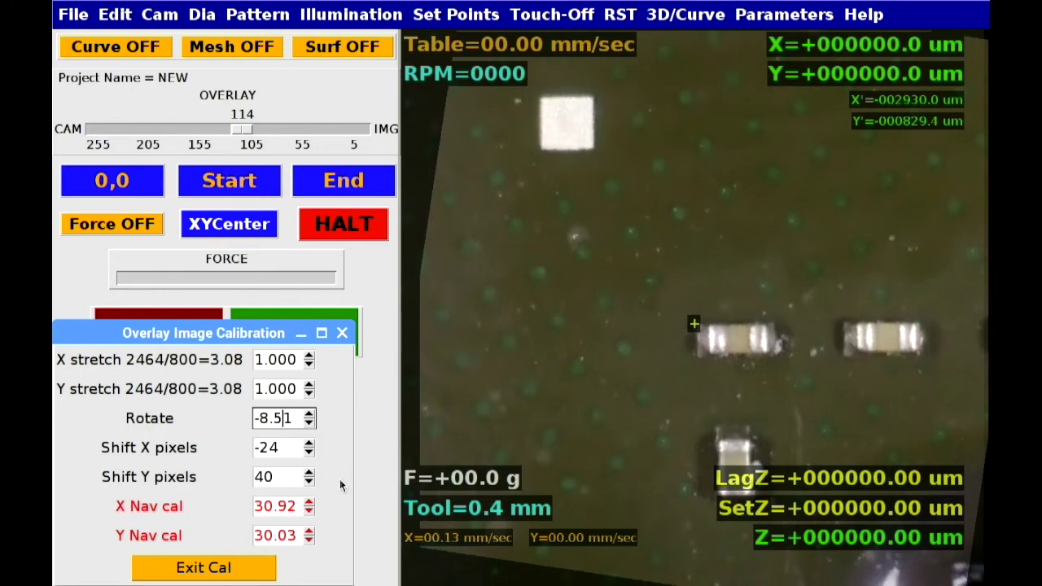
drag(242, 128, 225, 151)
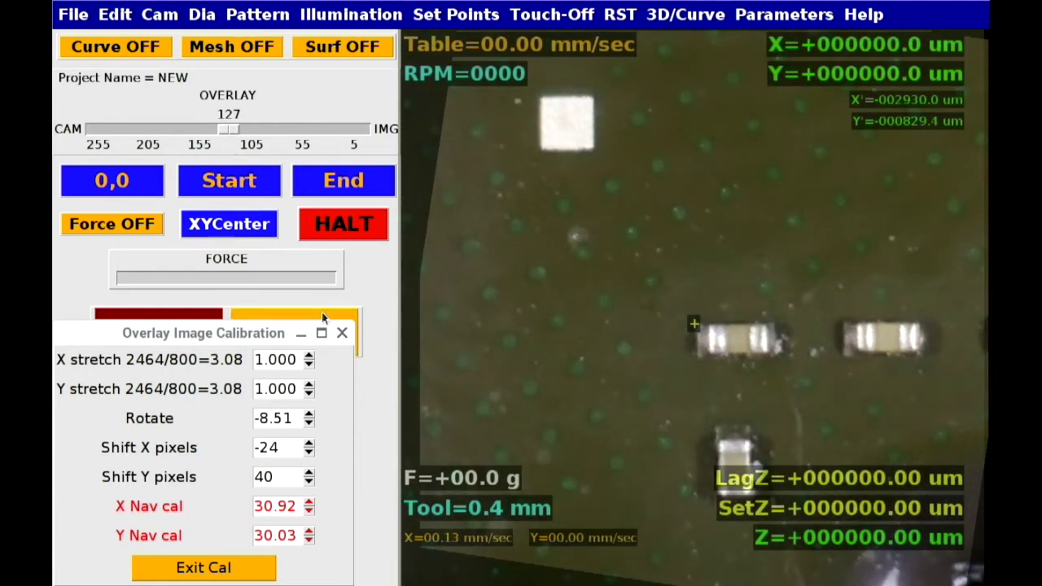
- Close the overlay calibration and enable tracking of the overlay image
click(342, 333)
click(114, 14)
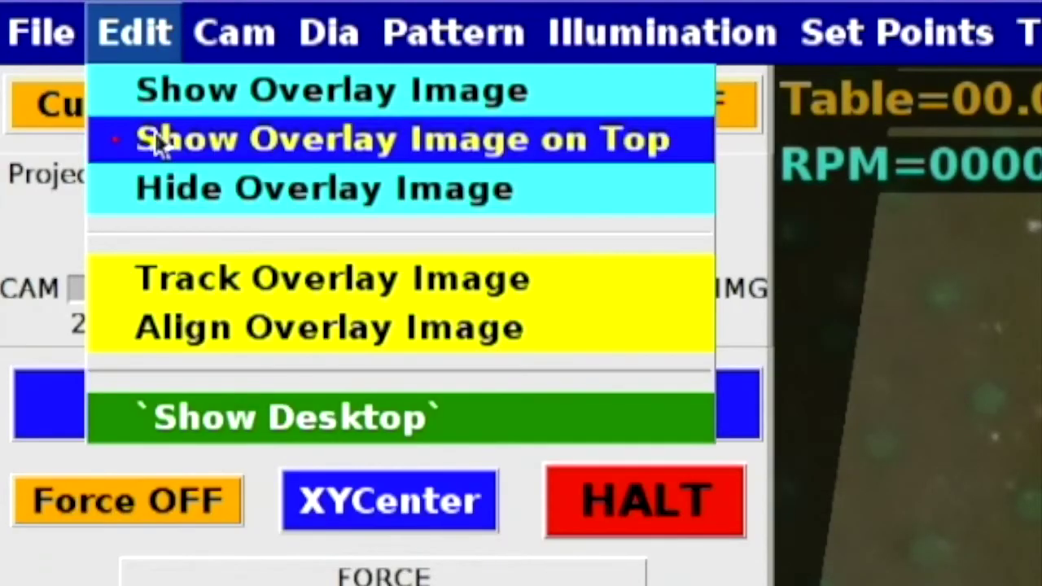
click(182, 276)
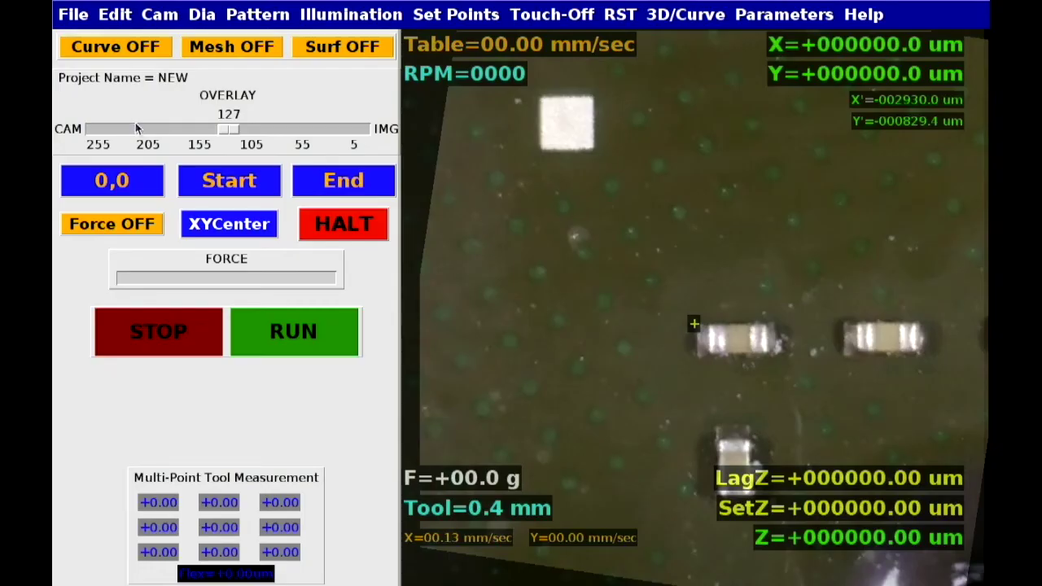